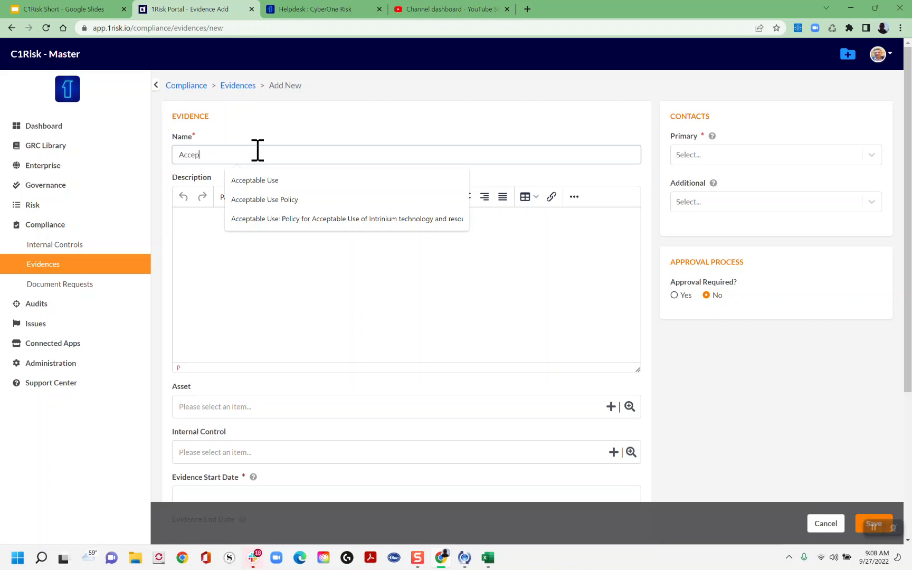
Step: Name the evidence Acceptable Use Policy and fill its description with a placeholder paragraph beginning "Lorem ipsum dolor sit amet"
left_click(264, 201)
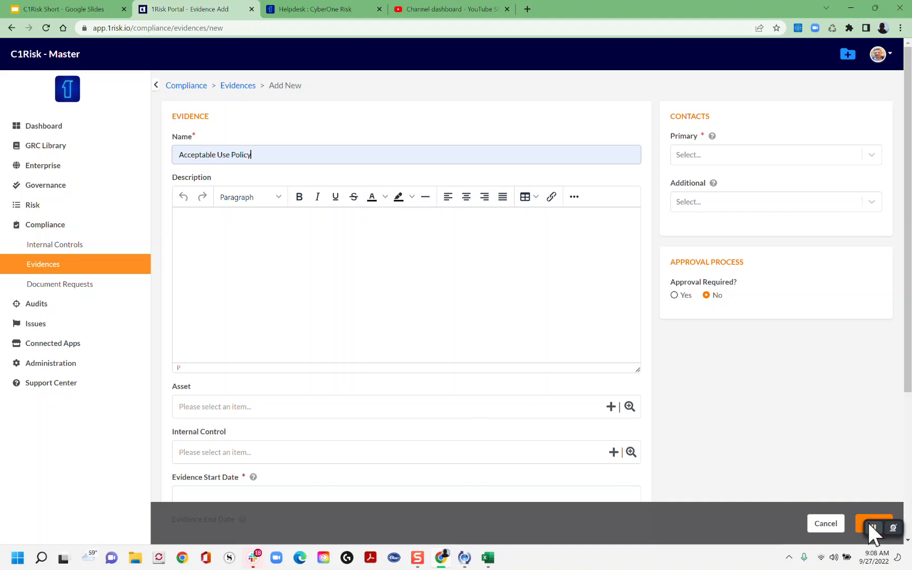
left_click(870, 523)
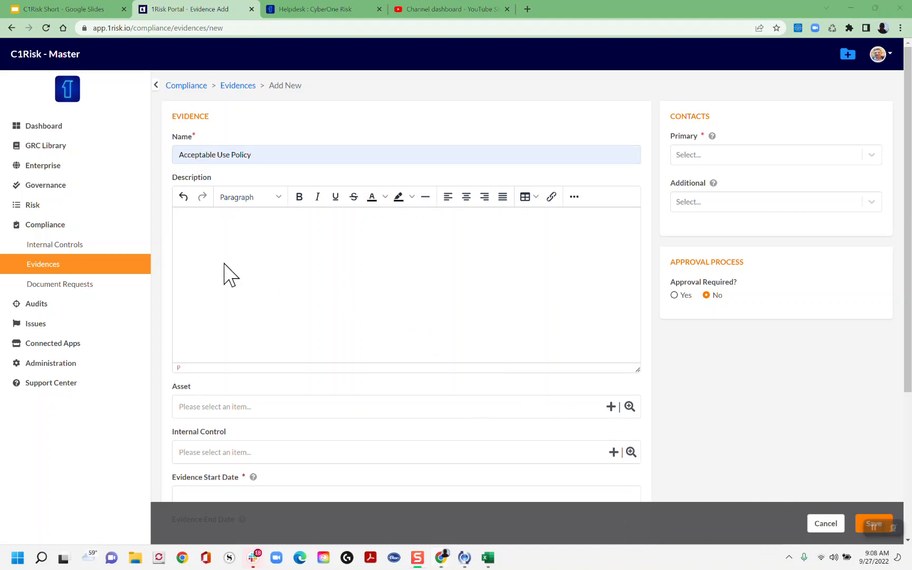
left_click(200, 222)
scroll(244, 234, "down", 1)
scroll(248, 242, "down", 1)
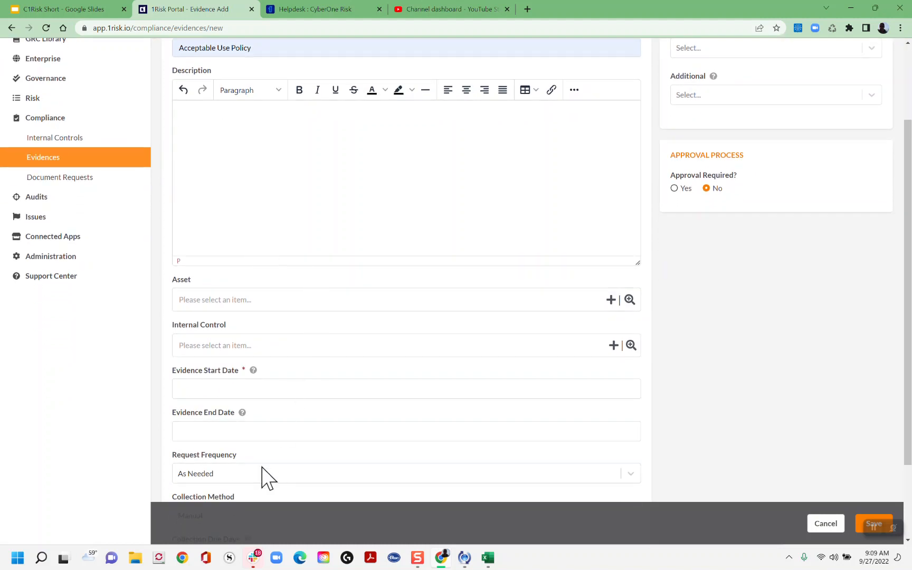
left_click(246, 479)
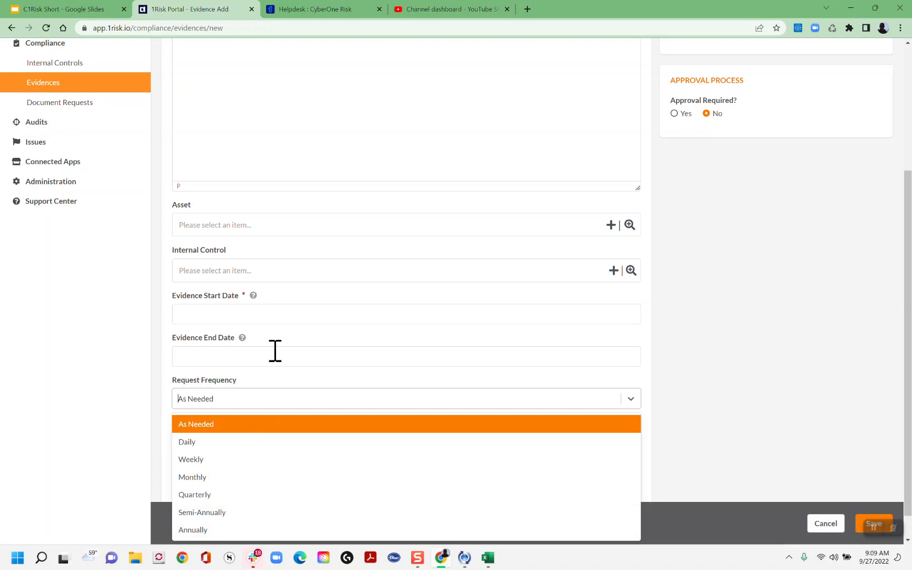
scroll(310, 237, "up", 3)
left_click(292, 221)
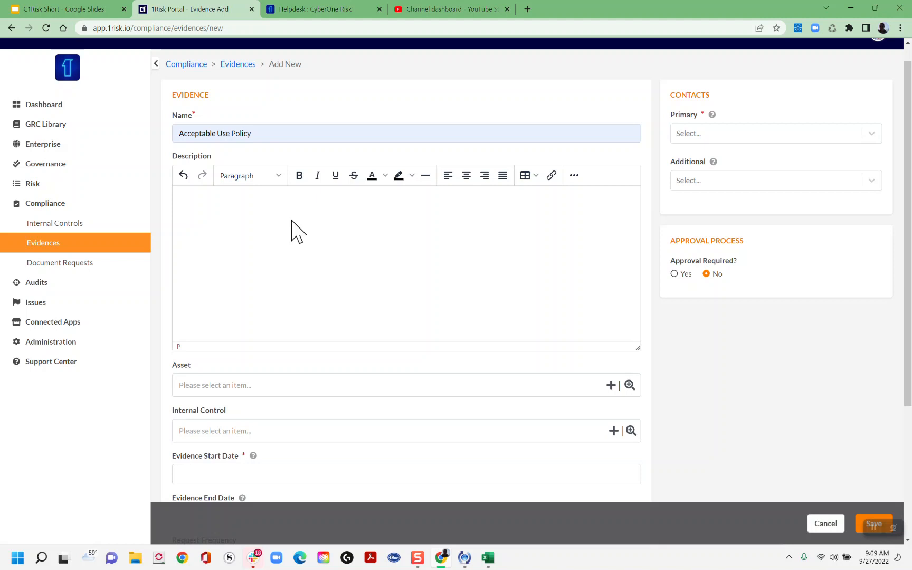
type("Lorem ipsum dolor sit amet, consectetur adipiscing elit, sed do eiusmod tempor incididunt ut labore et dolore magna aliqua. Non quam lacus suspendisse faucibus interdum posuere lorem. Pharetra sit amet aliquam id diam maecenas ultricies mi. Eu lobortis elementum nibh tellus molestie nunc non. Gravida neque convallis a cras semper auctor. Eros in cursus turpis massa tincidunt dui ut ornare lectus. Turpis massa tincidunt dui ut ornare lectus sit amet. Luctus accumsan tortor posuere ac ut. Convallis a cras semper auctor neque vitae tempus quam. Mi eget mauris pharetra et ultrices neque ornare aenean. Iaculis eu non diam phasellus vestibulum lorem sed risus. Vel quam elementum pulvinar etiam non quam. Et tortor at risus viverra adipiscing at in. Elit eget gravida cum sociis natoque.")
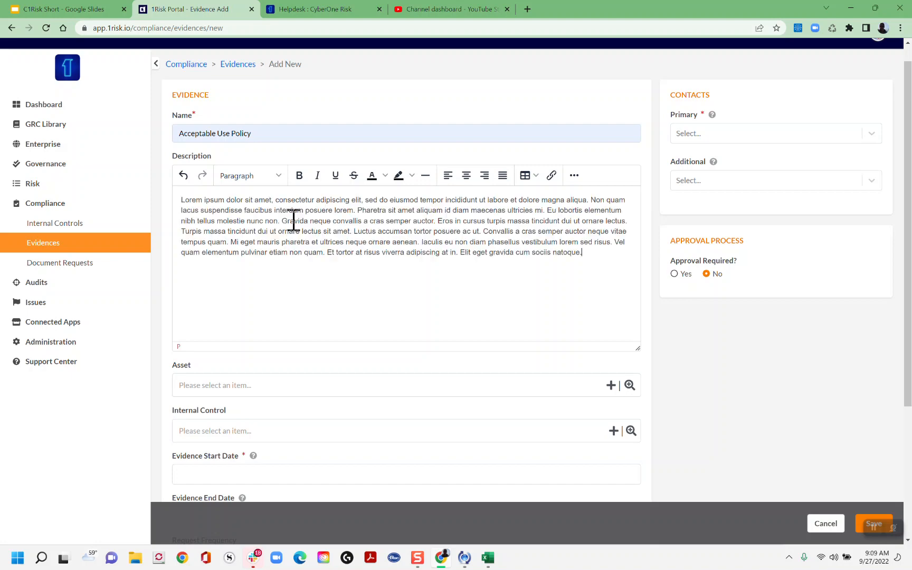
Step: Link the existing asset Product A to the evidence
scroll(343, 182, "down", 3)
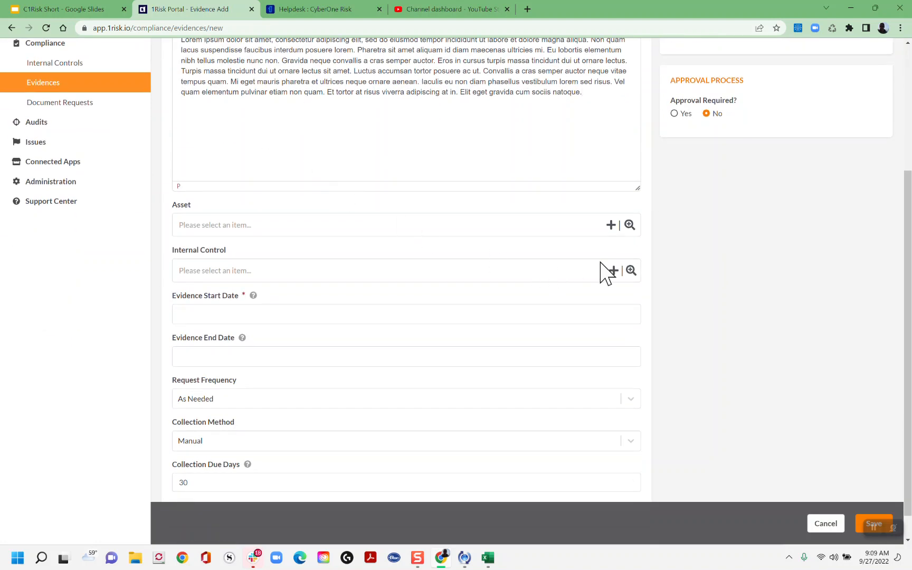
left_click(629, 224)
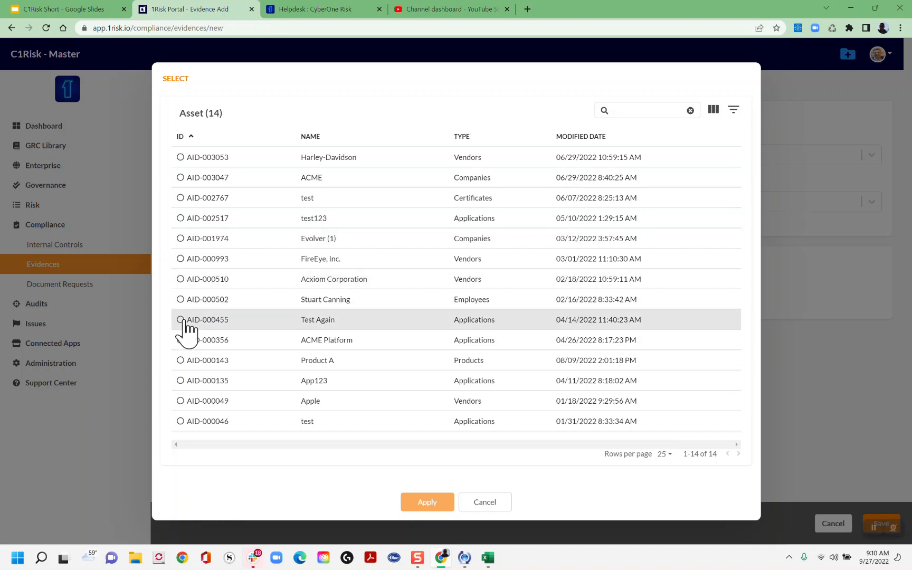
left_click(180, 360)
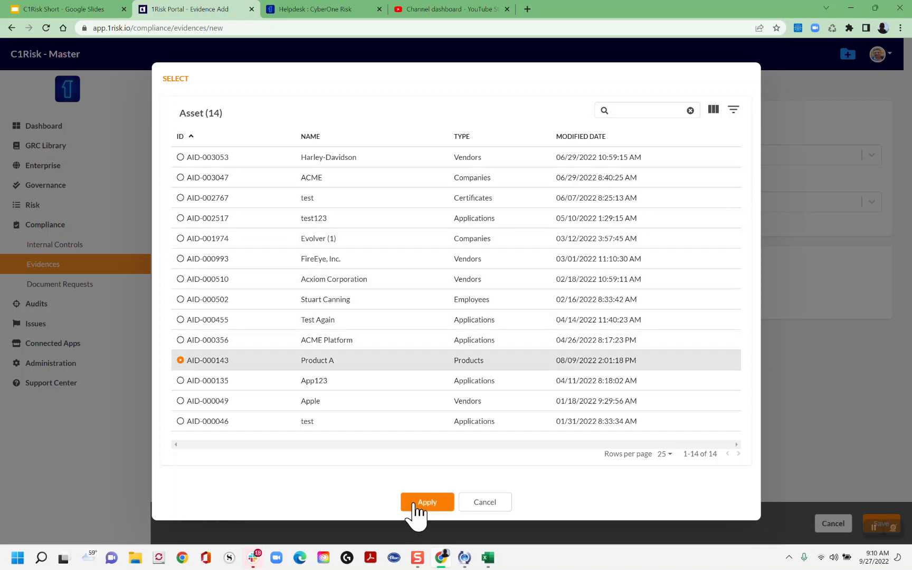
left_click(415, 504)
Step: Link the internal controls Data disposal policy and procedures, Establishing oversight responsibilities, and Incident response program to the evidence
scroll(417, 414, "down", 2)
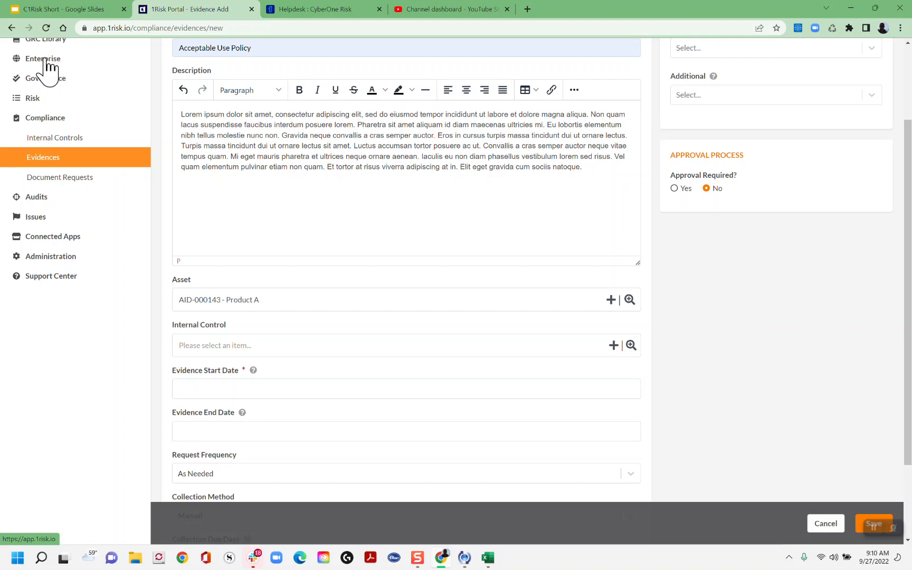
scroll(316, 372, "down", 1)
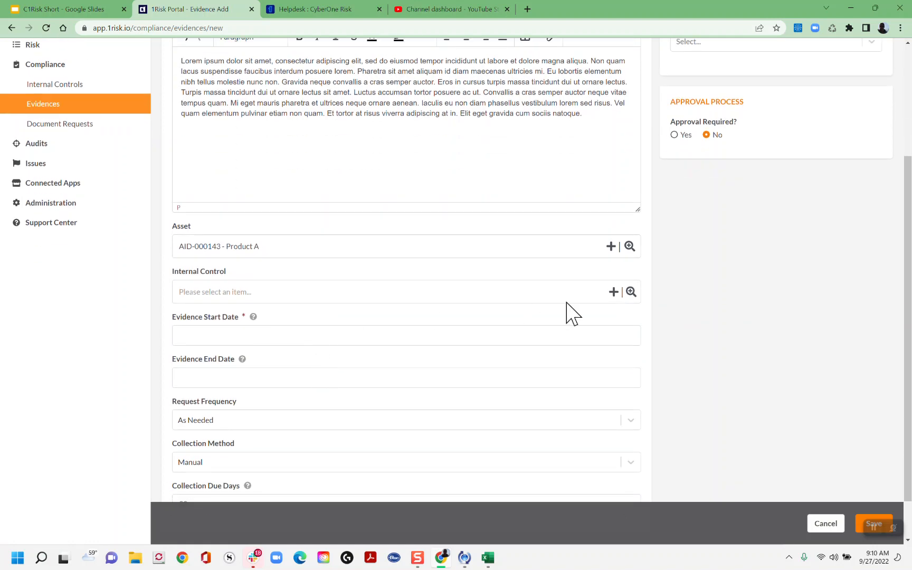
left_click(630, 291)
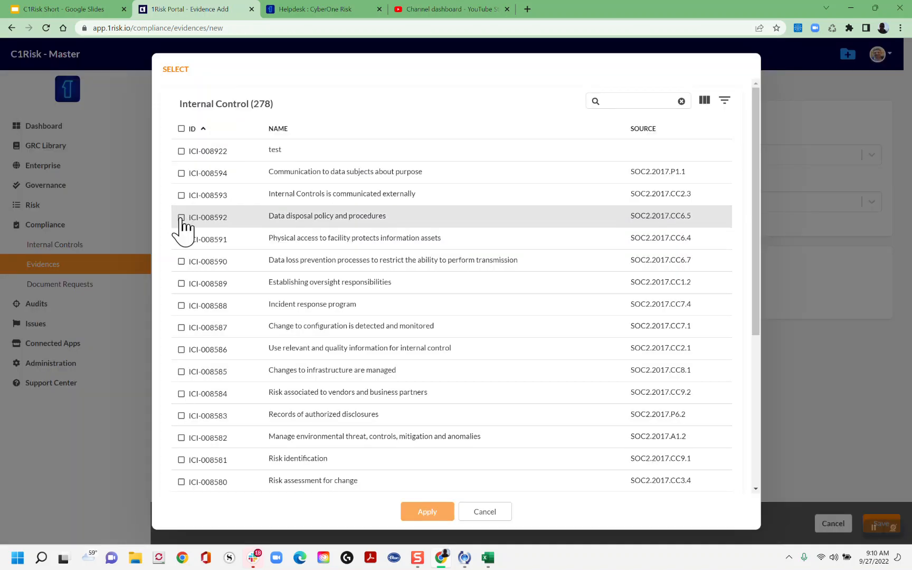
left_click(182, 217)
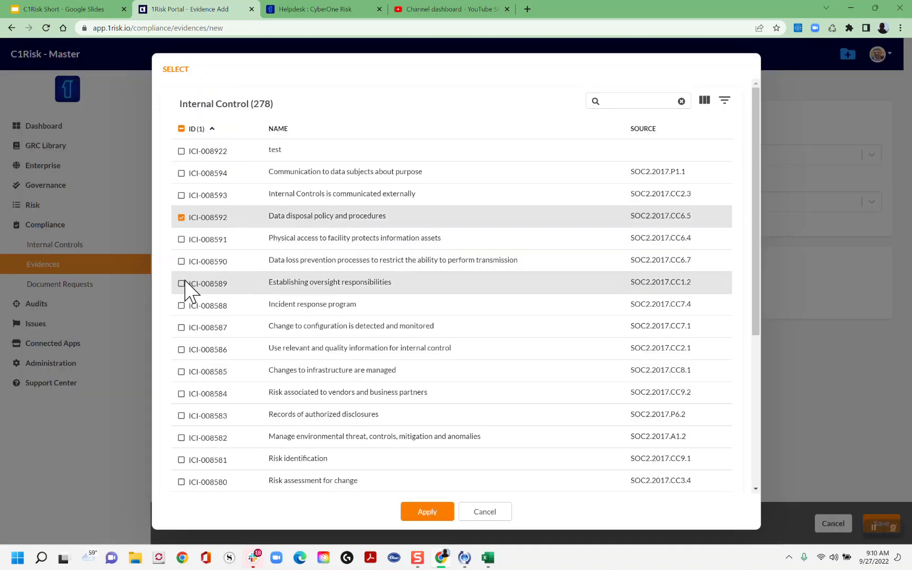
left_click(181, 284)
left_click(182, 306)
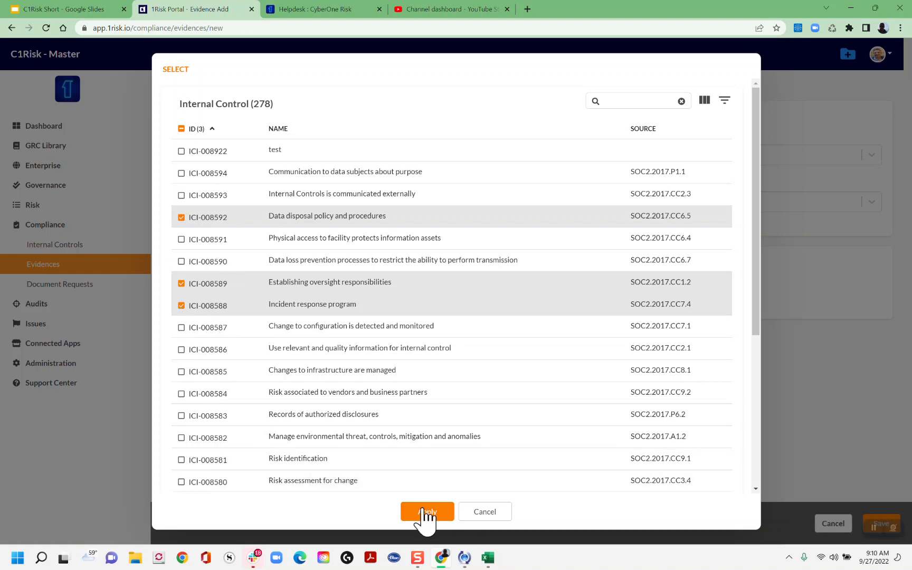
left_click(426, 512)
Step: Set the evidence start date to 01/01/2022
scroll(430, 328, "down", 3)
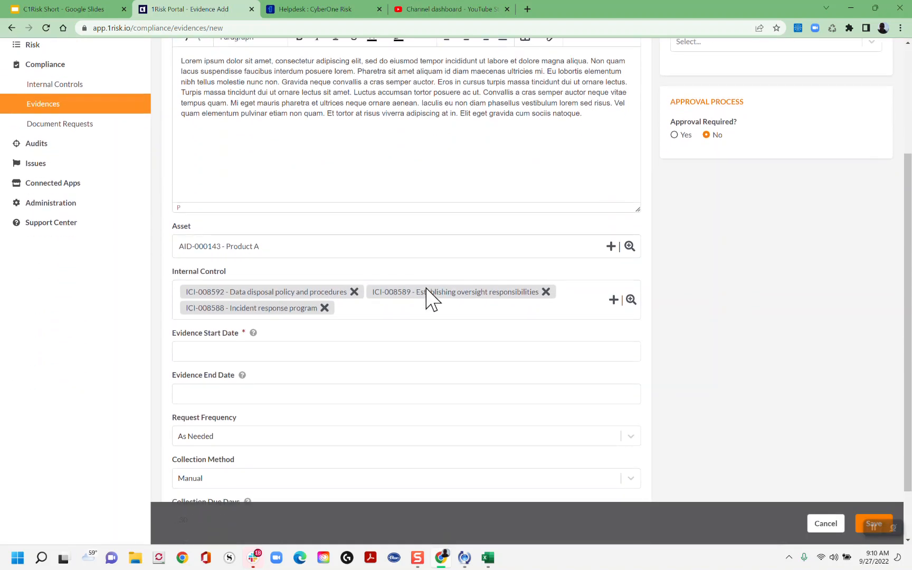
scroll(428, 289, "down", 1)
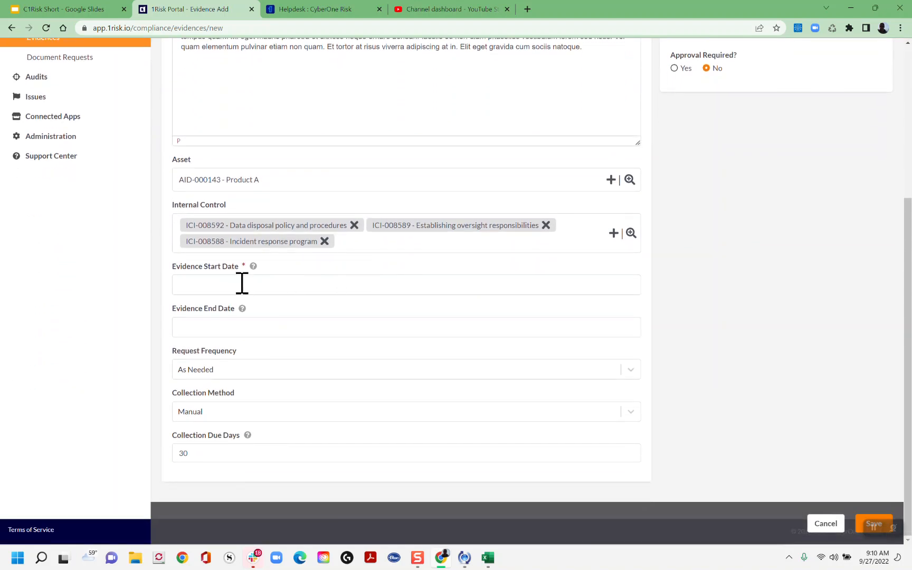
left_click(299, 283)
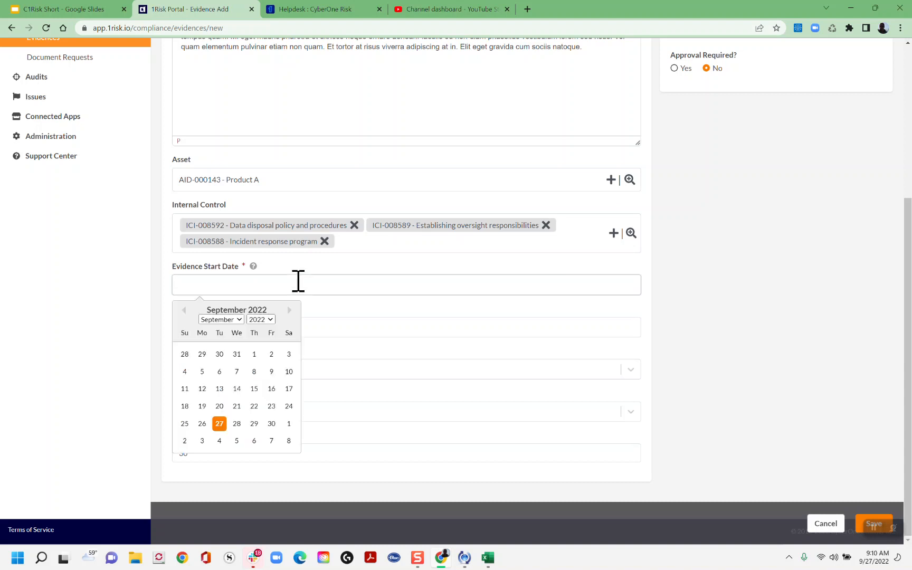
left_click(239, 319)
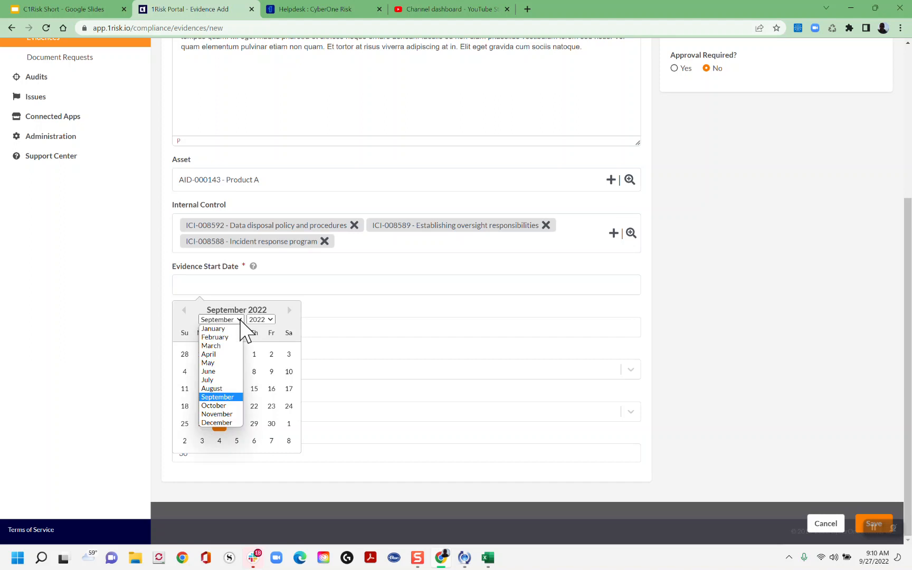
left_click(231, 328)
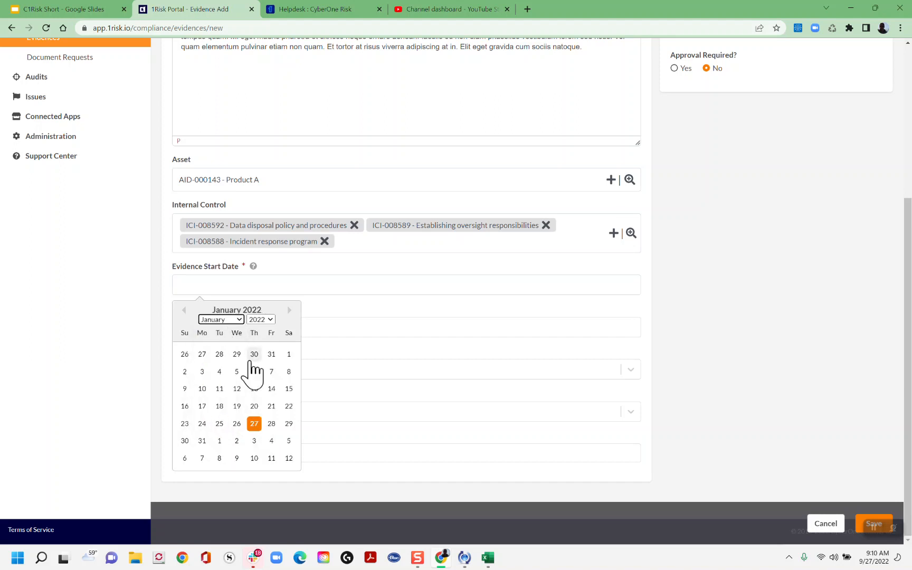
left_click(288, 354)
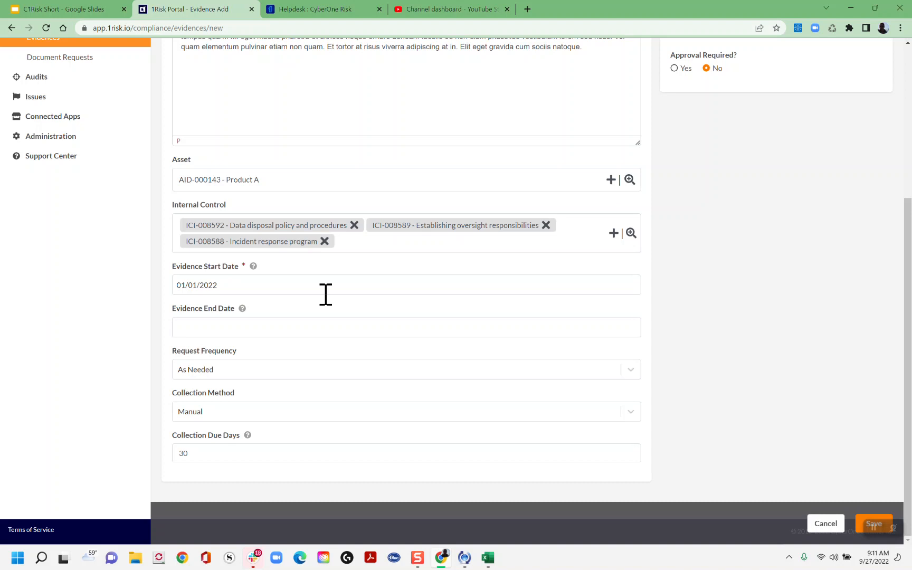
Step: Set the evidence end date to 10/01/2022
left_click(256, 327)
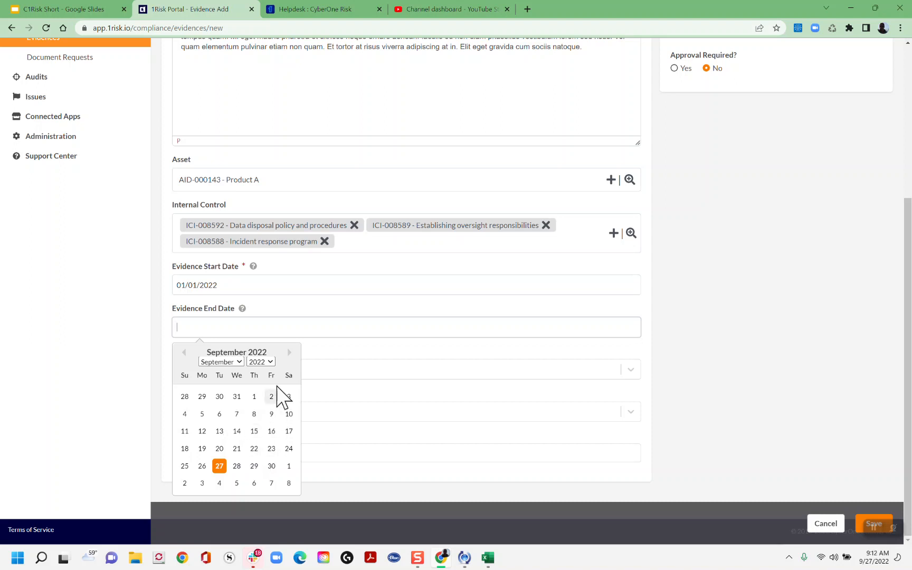
left_click(239, 362)
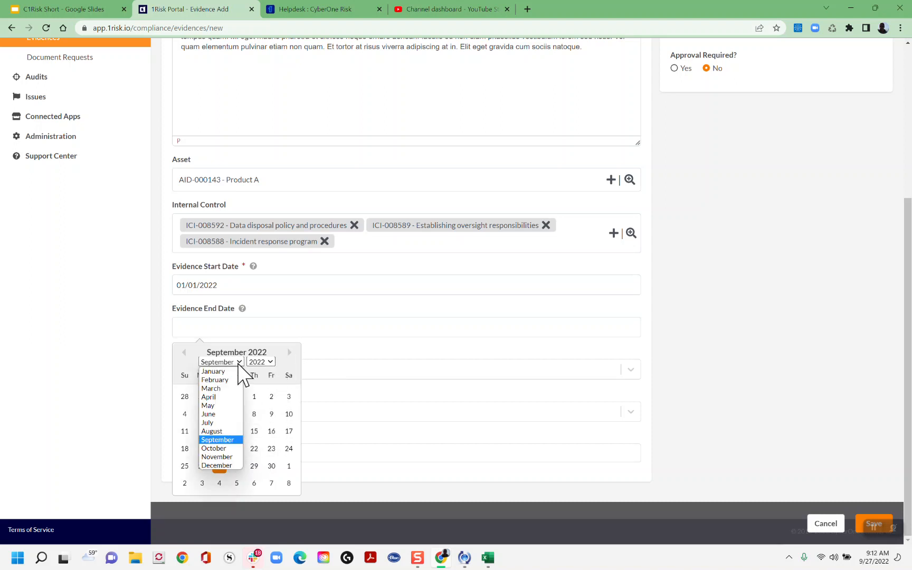
left_click(211, 442)
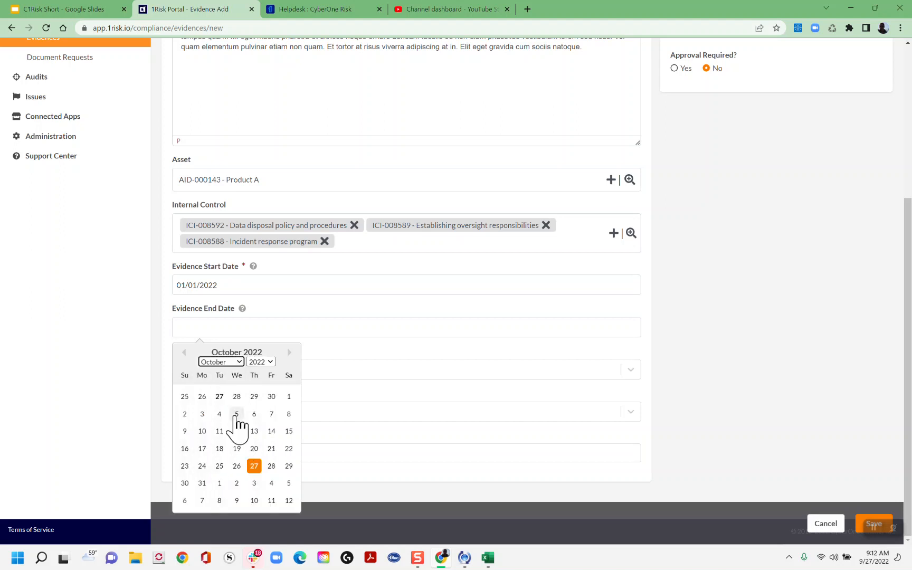
left_click(289, 397)
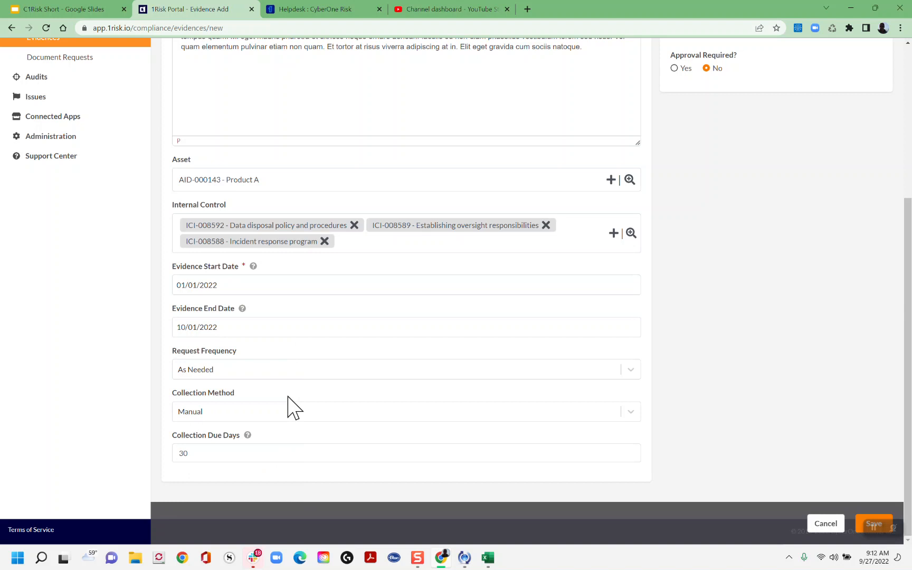
Step: Set the evidence's request frequency to Annually after reviewing the available frequency options
left_click(209, 374)
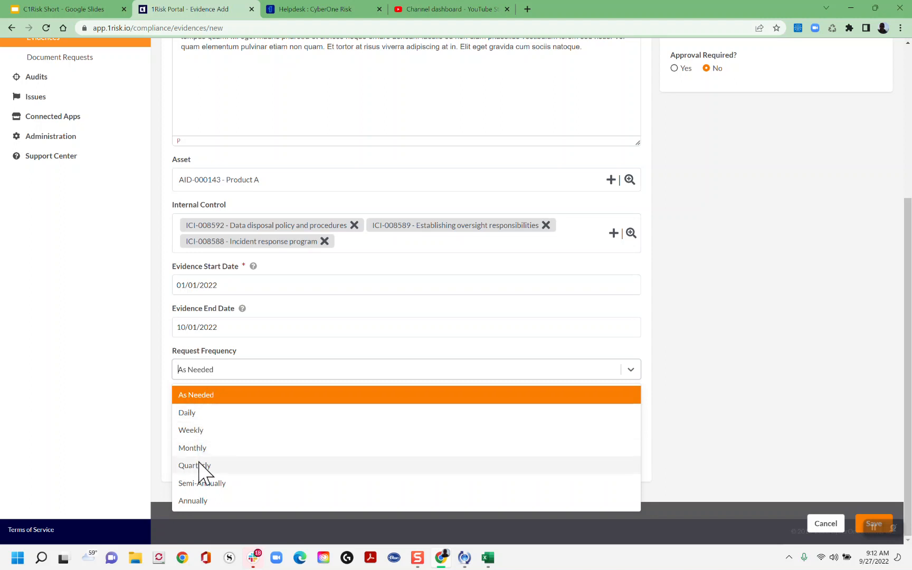
left_click(191, 499)
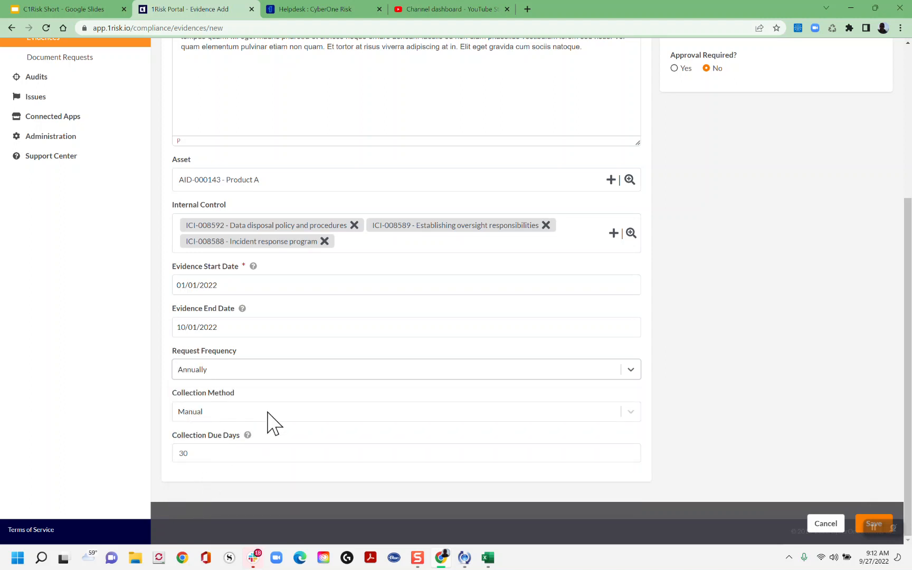
left_click(241, 374)
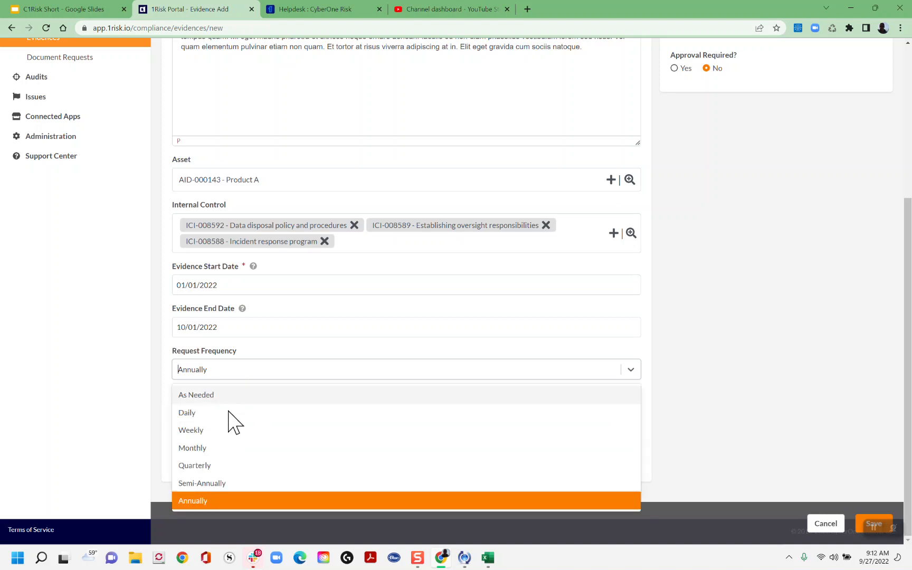
left_click(255, 375)
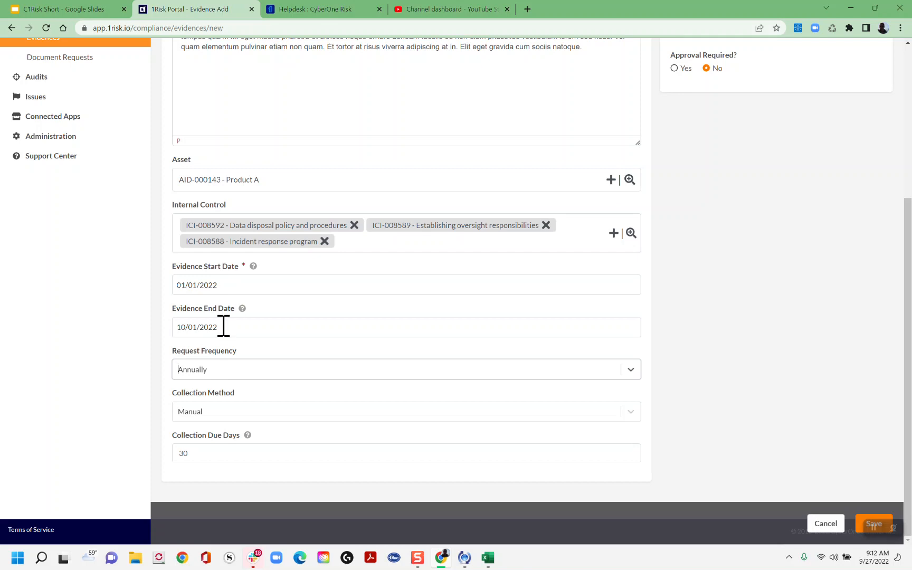
left_click(217, 371)
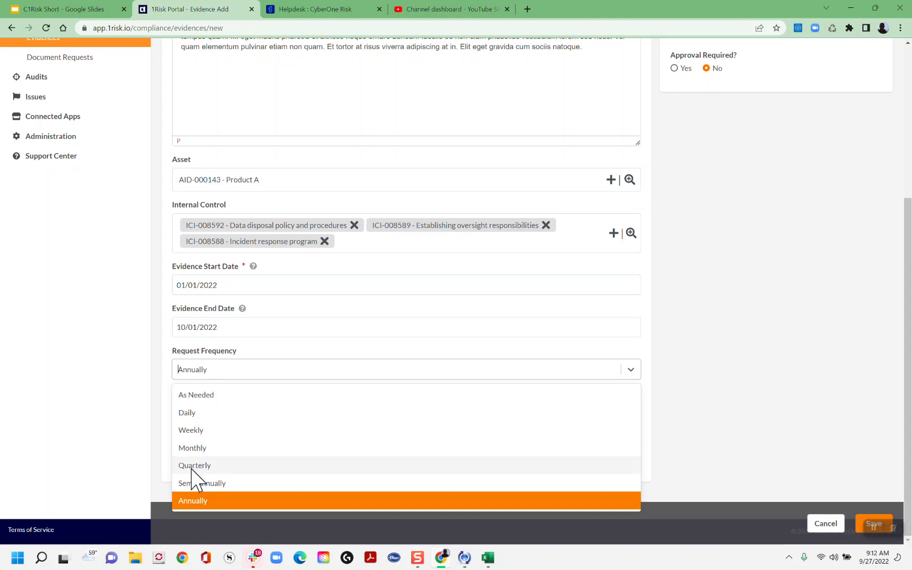
left_click(187, 498)
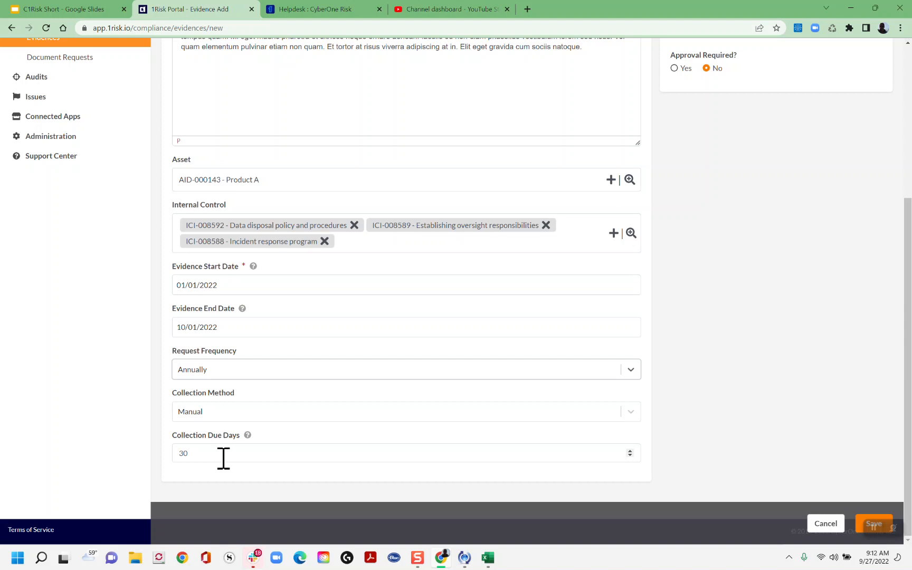
Step: Set the collection due days to 20
left_click_drag(197, 453, 168, 450)
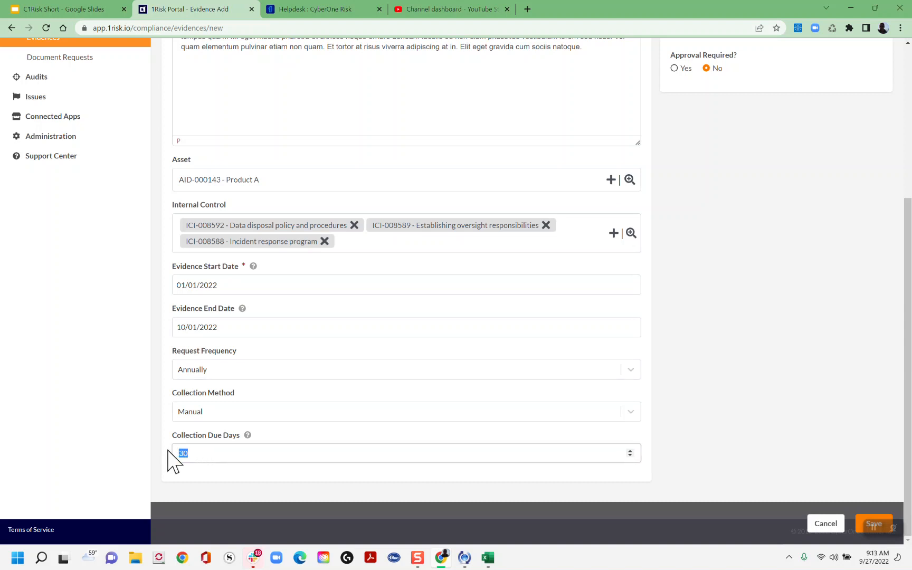
key("BackSpace")
type("20")
left_click(829, 277)
Step: Assign a primary contact to the evidence and add CyberOne Support as the additional contact
scroll(829, 277, "up", 5)
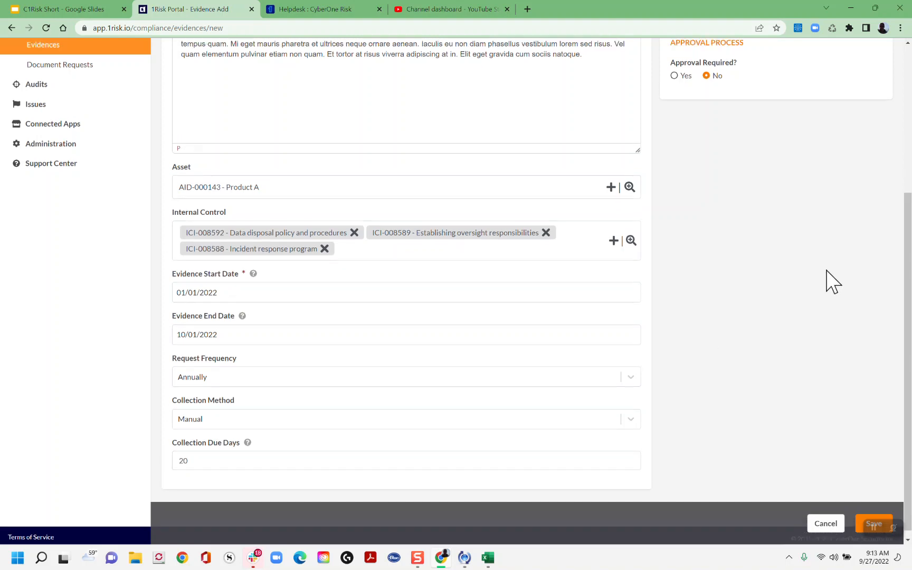
left_click(754, 155)
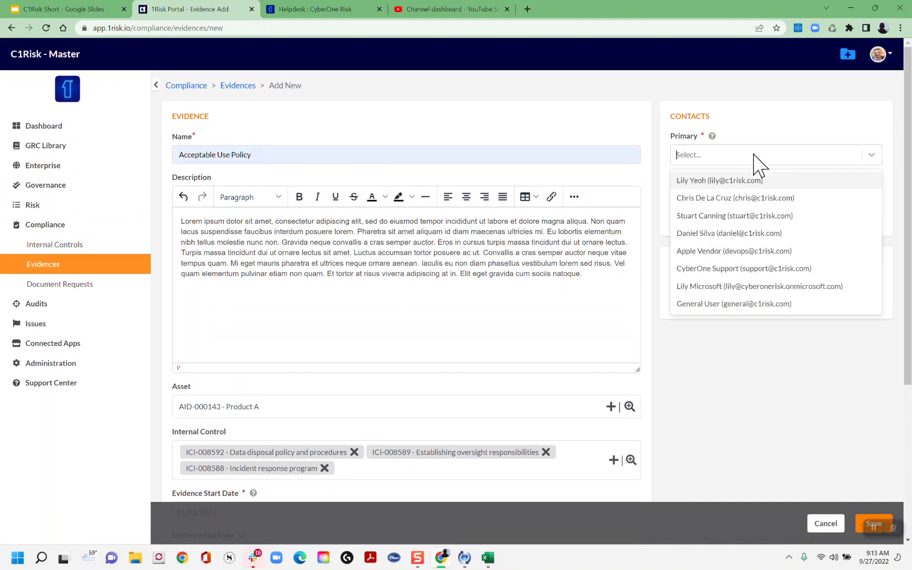
left_click(728, 217)
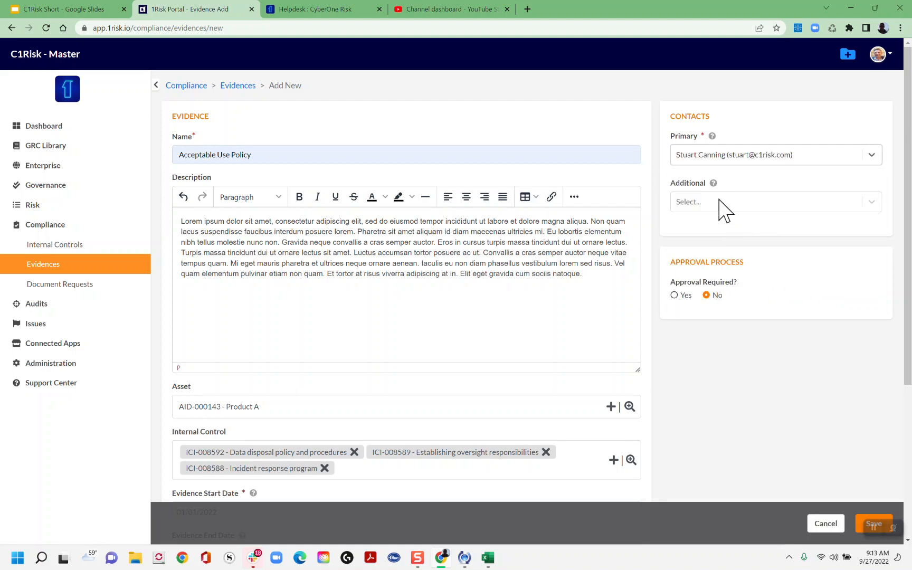
left_click(719, 201)
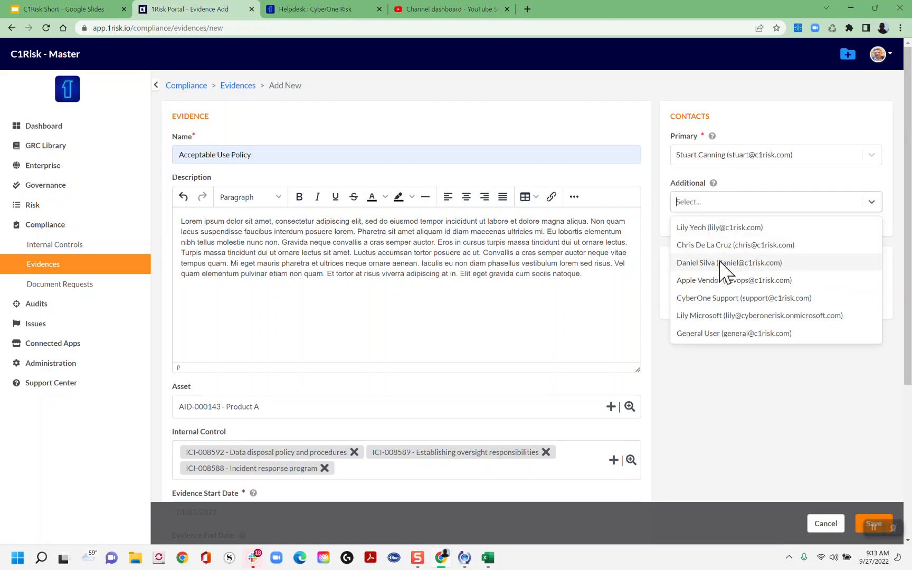
left_click(724, 299)
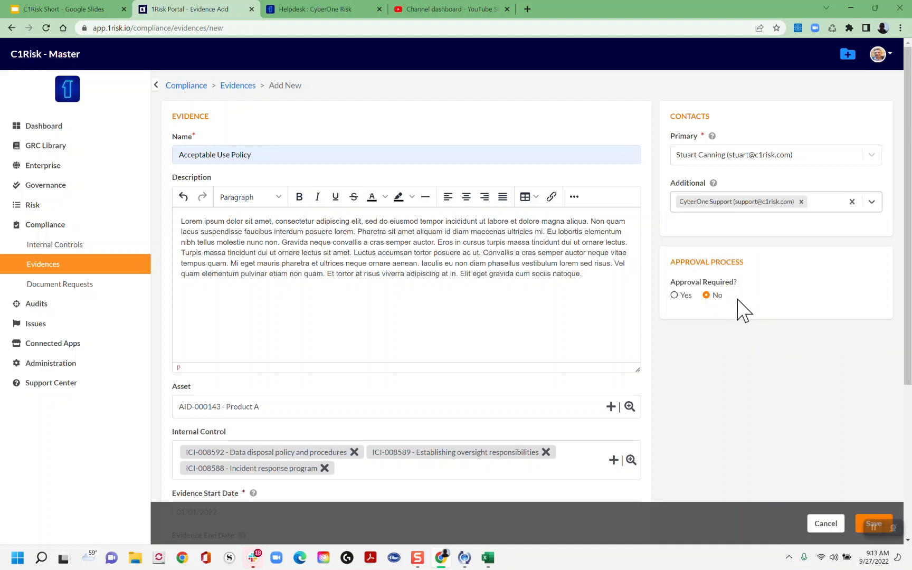
Step: Require approval for the evidence, assign the first listed user as reviewer, and keep the approval rule "At least one must approve"
left_click(674, 295)
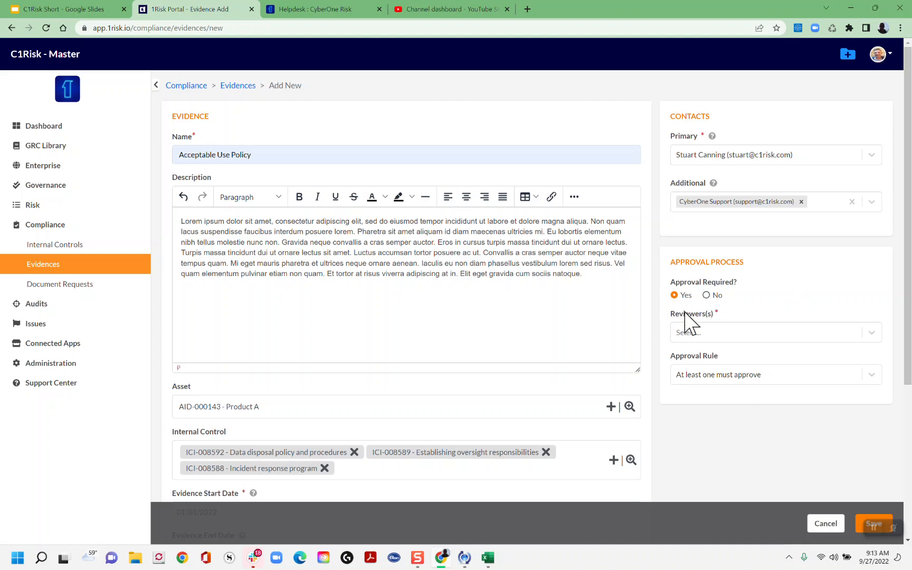
left_click(702, 336)
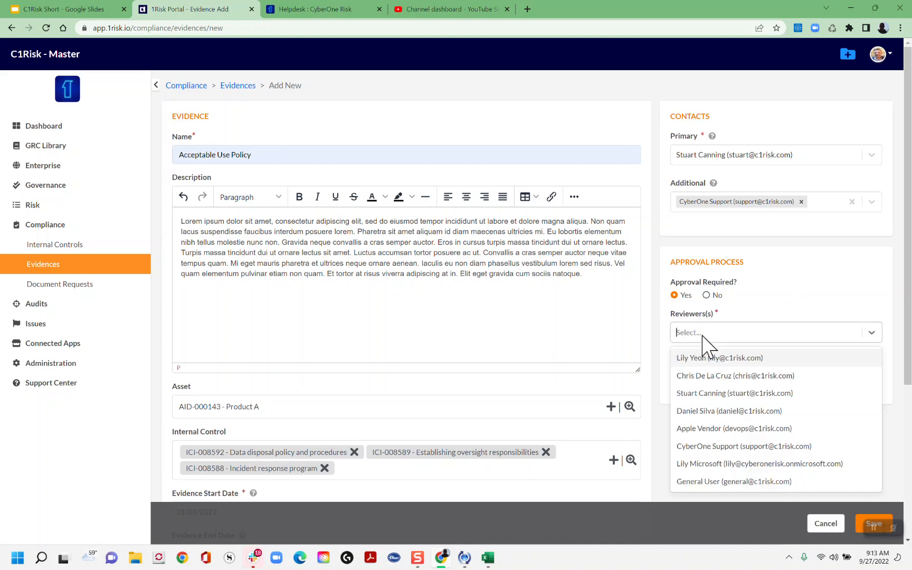
left_click(705, 359)
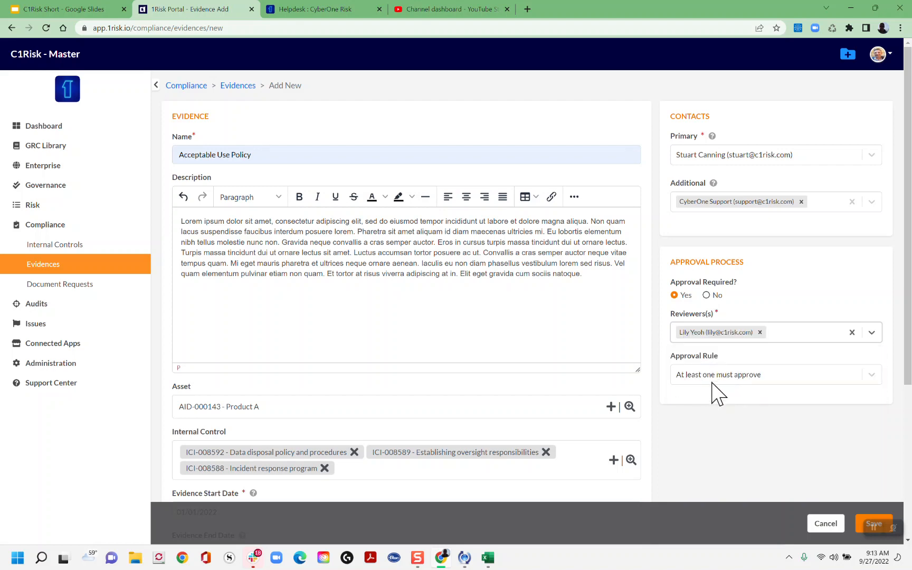
left_click(731, 377)
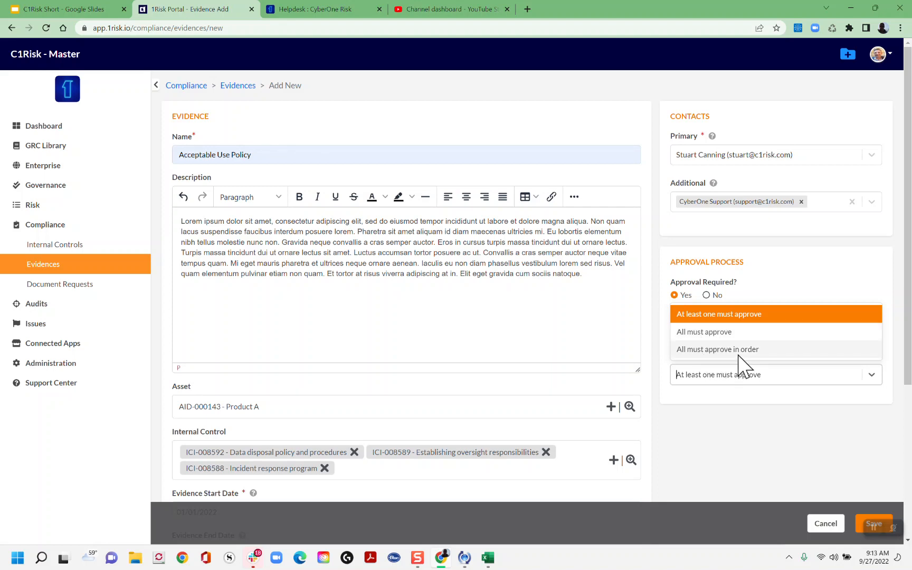
left_click(738, 431)
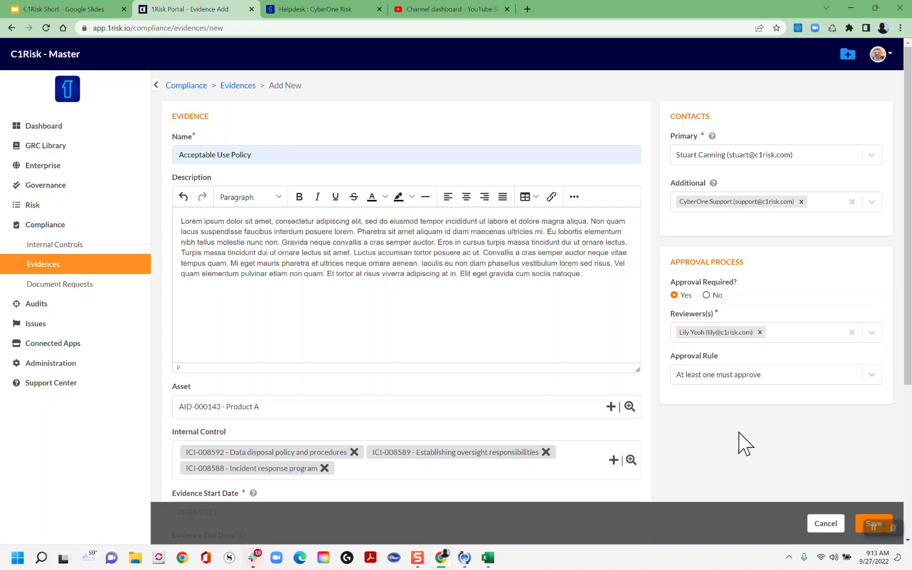
Step: Try adding two more reviewers to the approval process, and remove both again
left_click(872, 338)
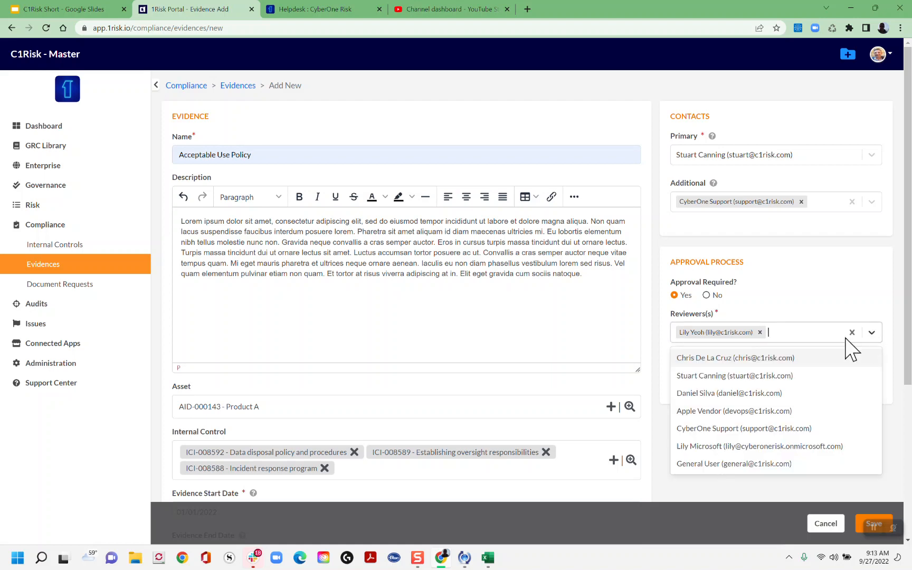
left_click(764, 378)
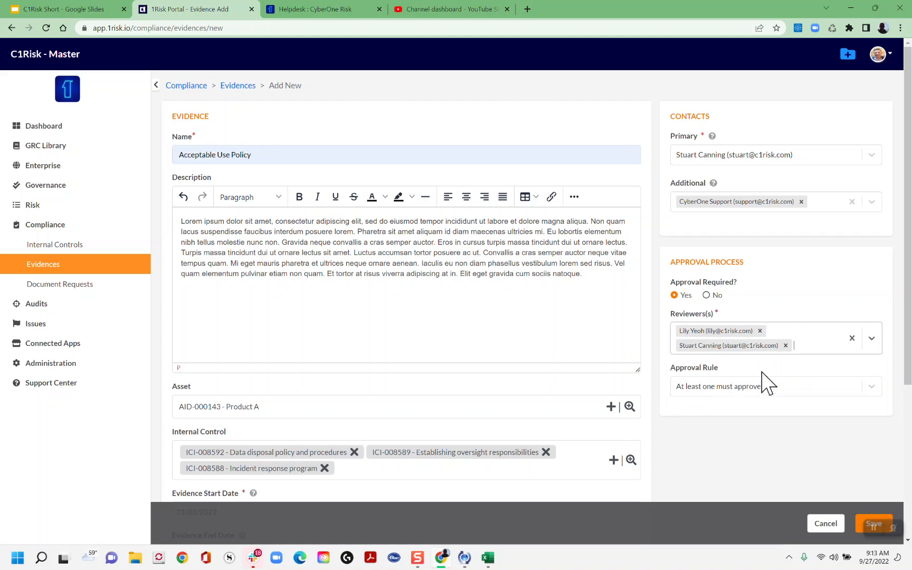
left_click(870, 341)
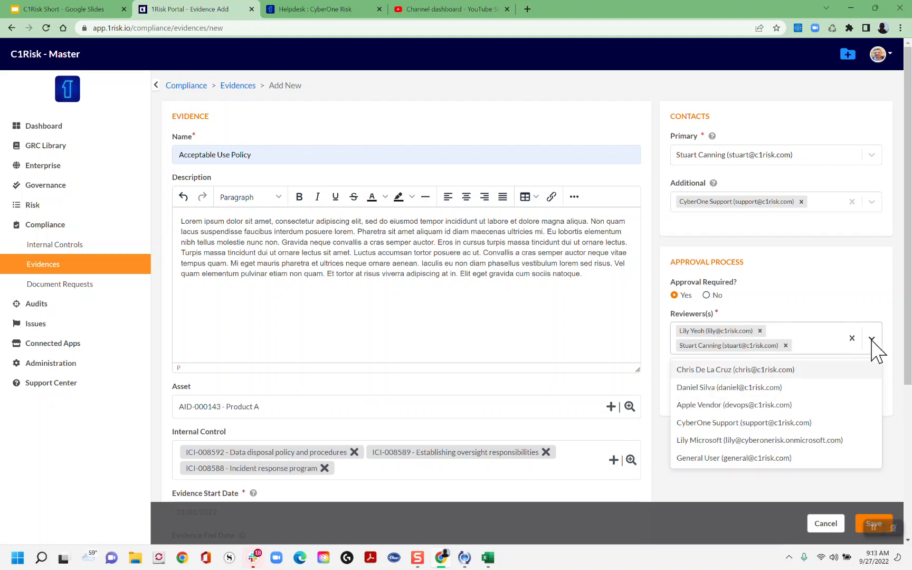
left_click(754, 388)
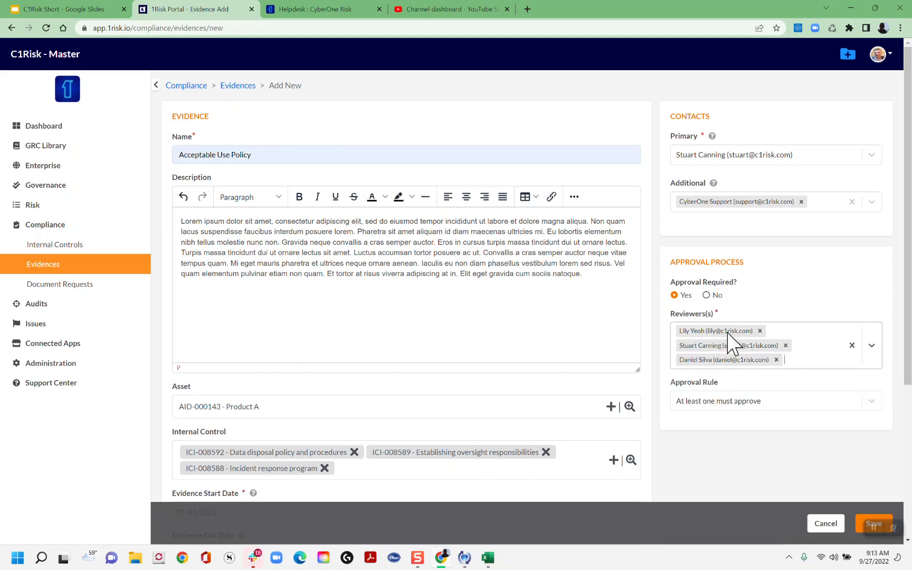
left_click(775, 359)
left_click(786, 346)
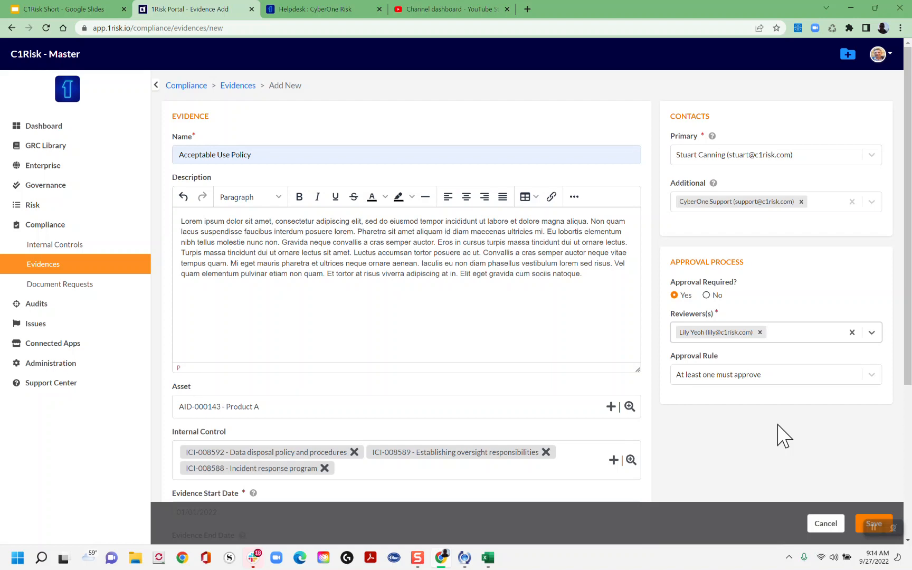
Step: Save the Acceptable Use Policy evidence record and start adding a new document request to it
left_click(861, 525)
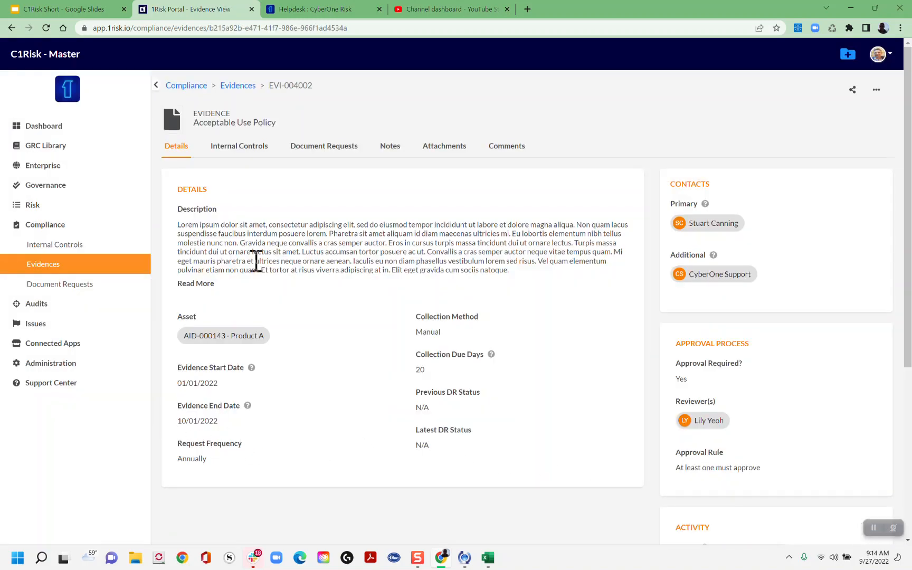
left_click(317, 151)
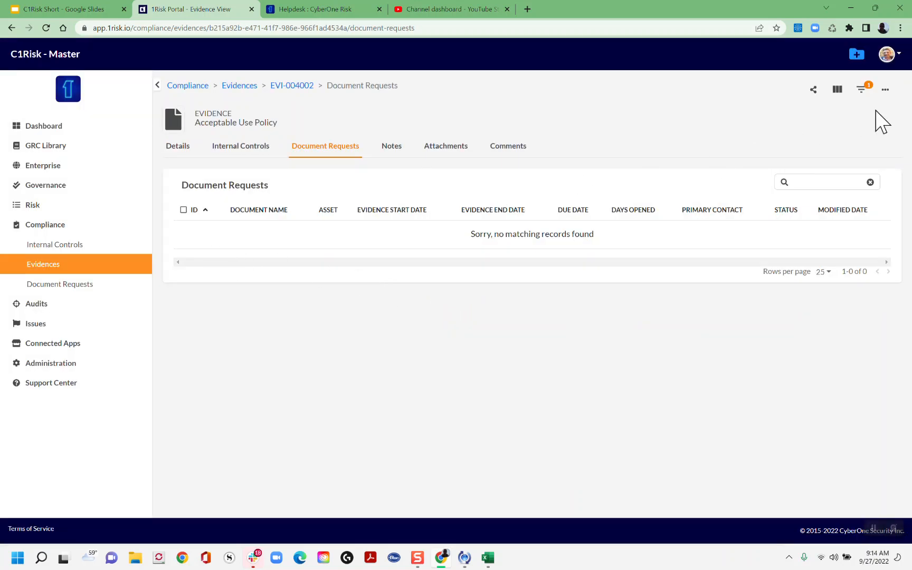
left_click(886, 90)
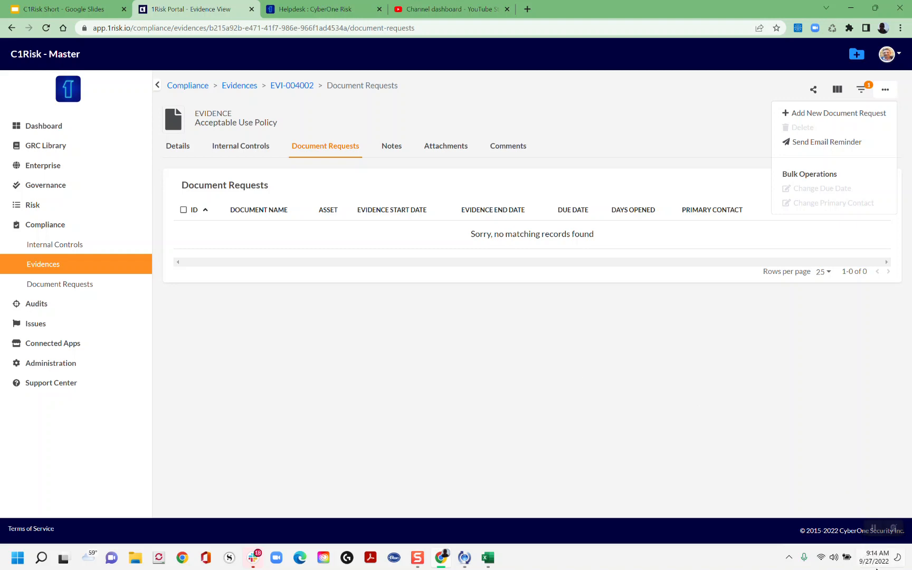
left_click(833, 114)
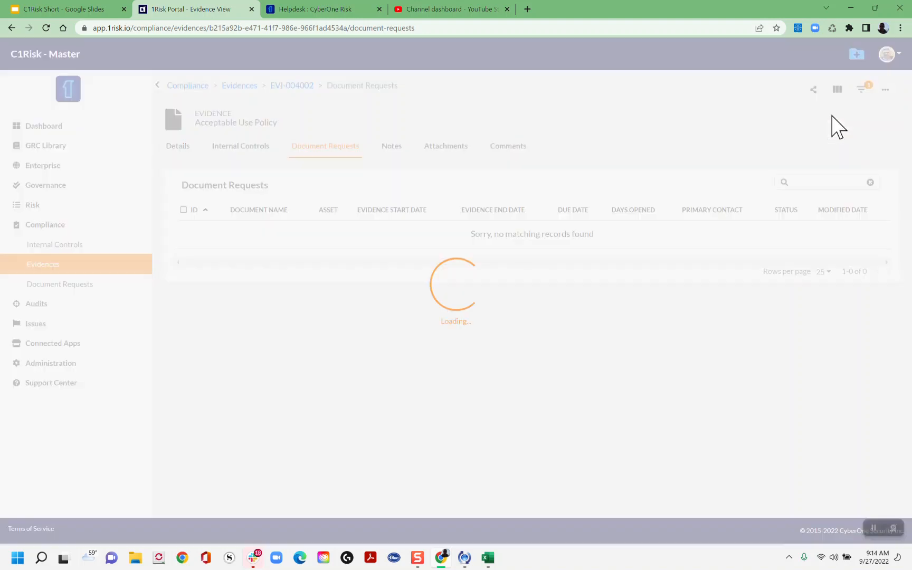